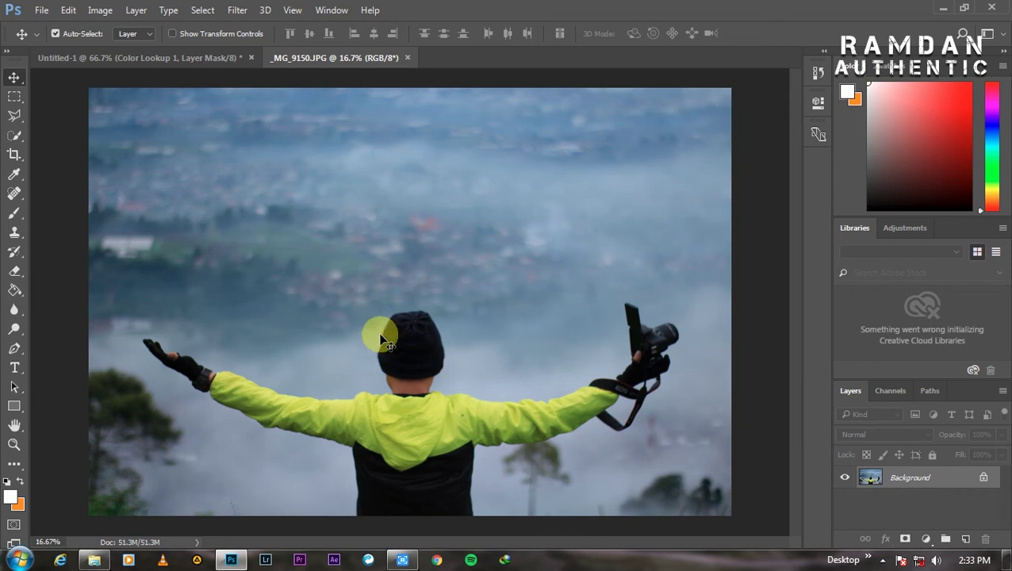
Step: Open the Camera Raw Filter on the photo
{"action": "key", "text": "ctrl+plus"}
{"action": "key", "text": "ctrl+minus"}
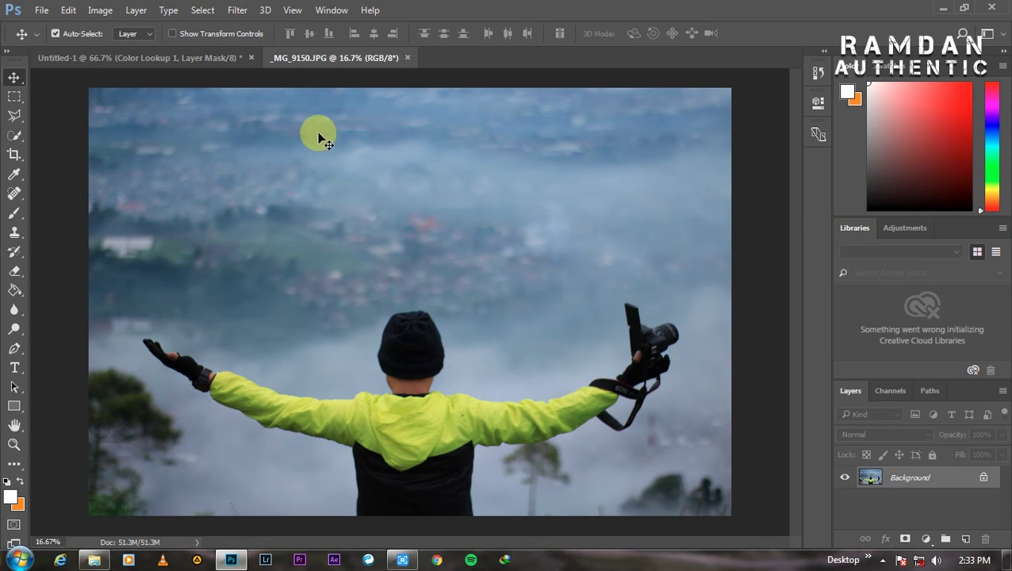
{"action": "left_click", "coordinate": [237, 11]}
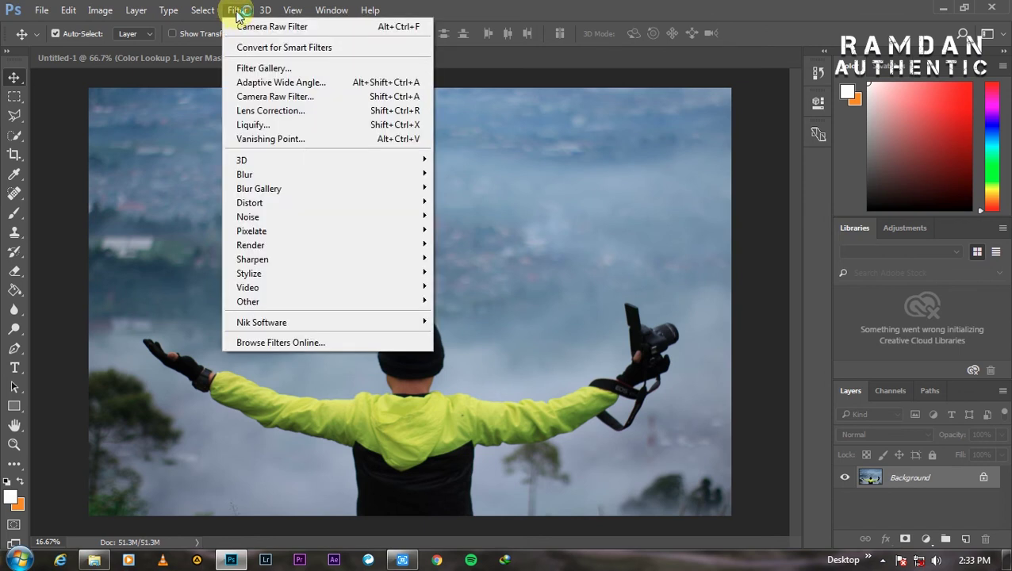
{"action": "left_click", "coordinate": [237, 11]}
{"action": "left_click", "coordinate": [207, 10]}
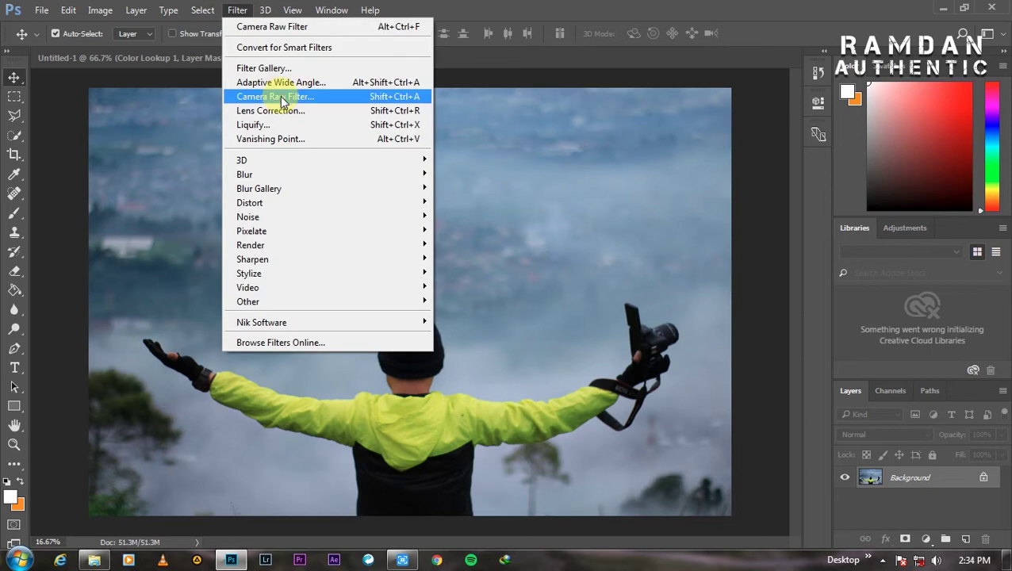
{"action": "left_click", "coordinate": [282, 97]}
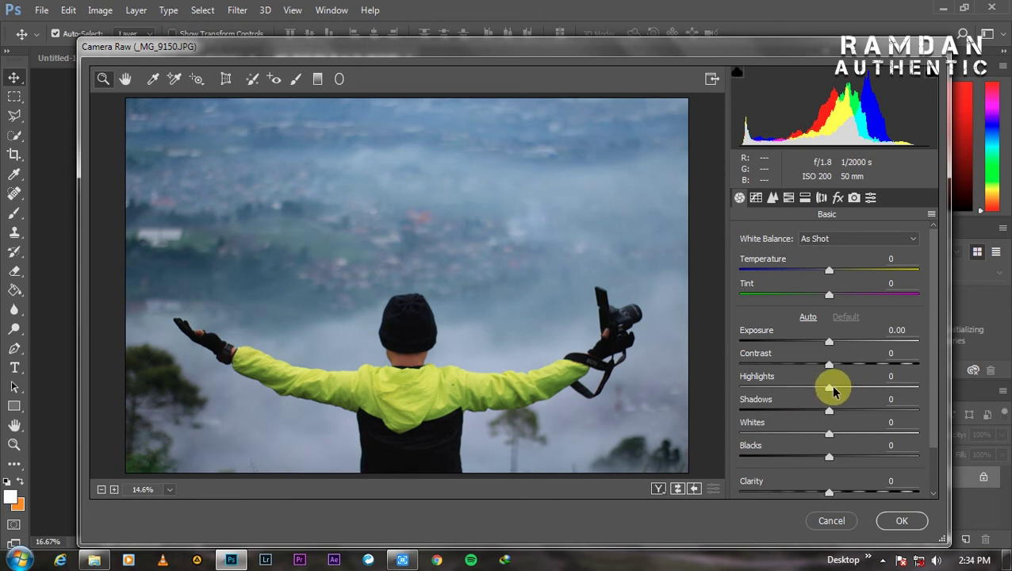
Step: Lower Highlights to -15 and raise Shadows to +11, then apply the adjustment
{"action": "mouse_move", "coordinate": [830, 388]}
{"action": "left_mouse_down"}
{"action": "mouse_move", "coordinate": [804, 388]}
{"action": "mouse_move", "coordinate": [817, 388]}
{"action": "left_mouse_up"}
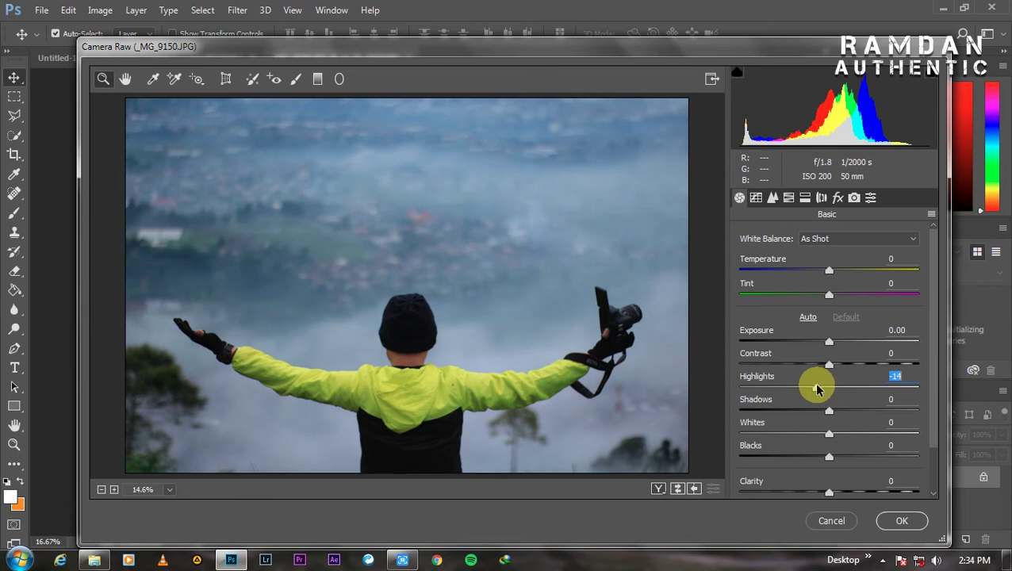
{"action": "scroll", "coordinate": [825, 373], "scroll_direction": "down", "scroll_amount": 1}
{"action": "left_click_drag", "start_coordinate": [829, 355], "coordinate": [841, 359]}
{"action": "scroll", "coordinate": [926, 278], "scroll_direction": "up", "scroll_amount": 2}
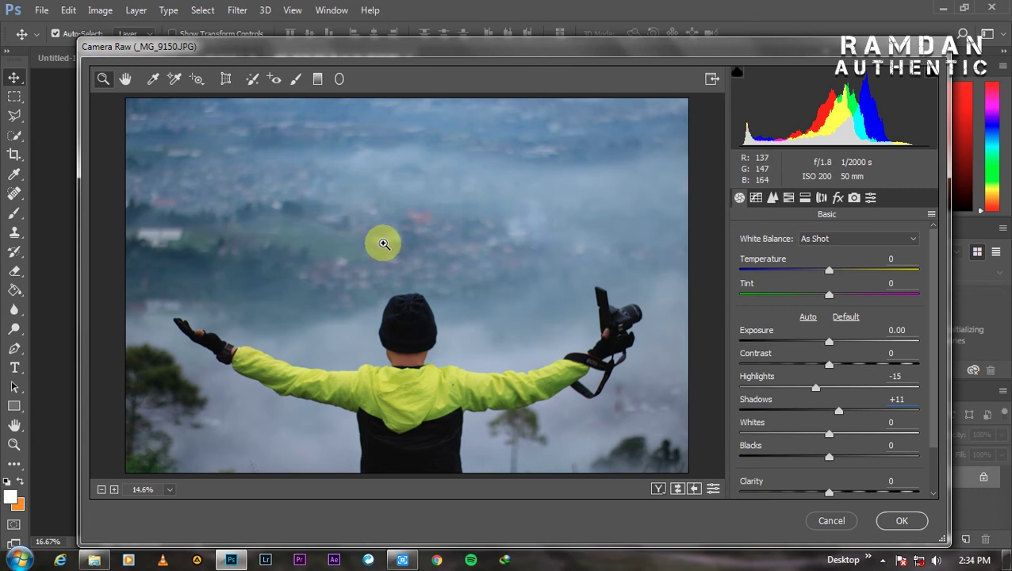
{"action": "key", "text": "space"}
{"action": "key", "text": "ctrl+plus"}
{"action": "key", "text": "ctrl+minus"}
{"action": "key", "text": "ctrl+minus"}
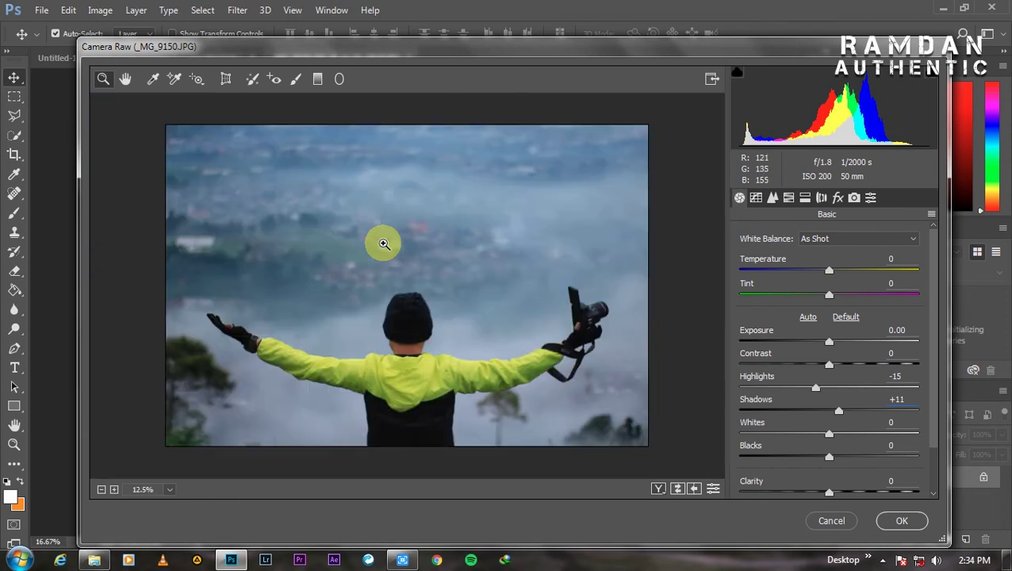
{"action": "left_click", "coordinate": [901, 520]}
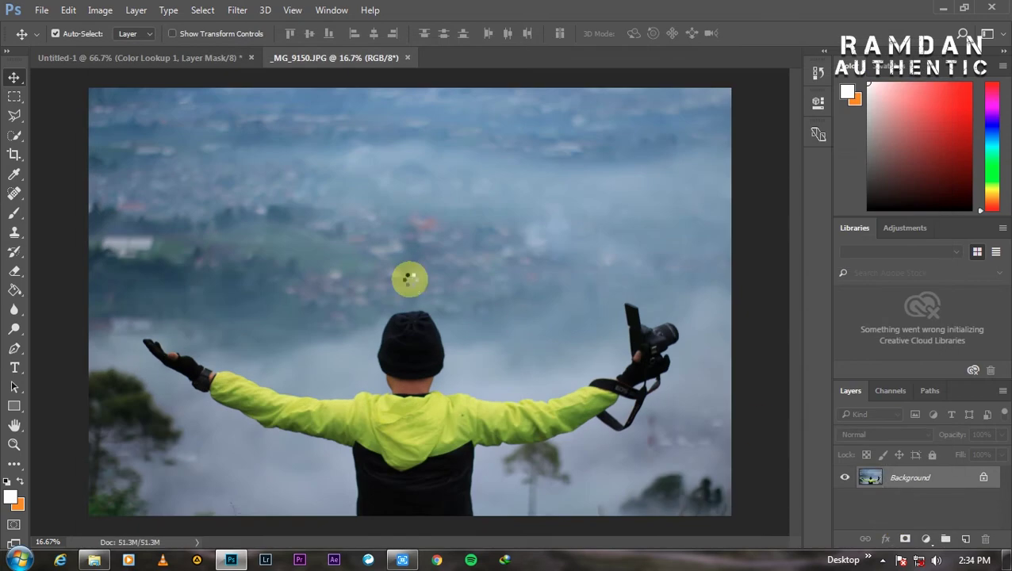
Step: Add a 'Color Lookup 1' adjustment layer and bring up its 3DLUT File preset list
{"action": "key", "text": "ctrl+minus"}
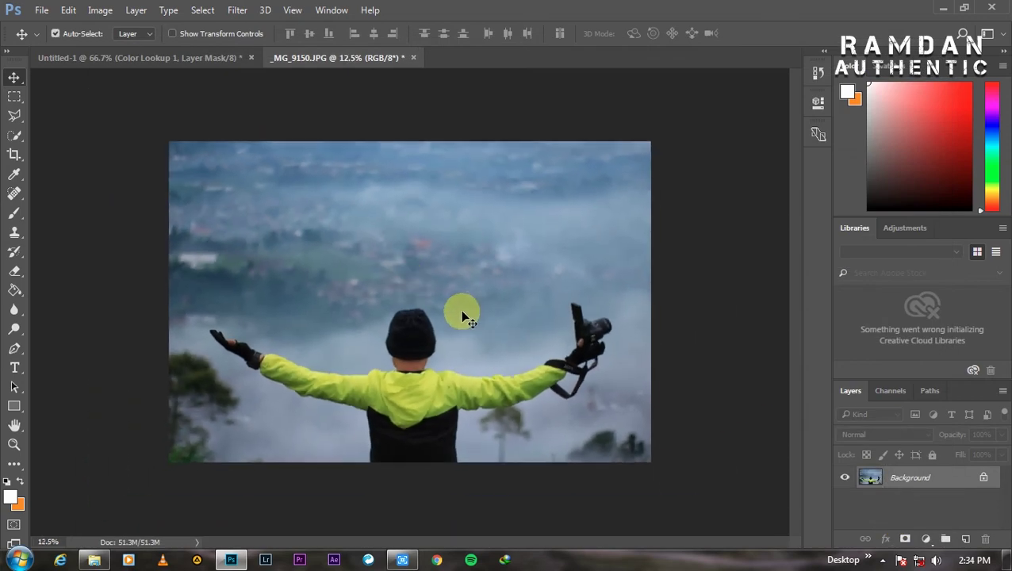
{"action": "key", "text": "ctrl+plus"}
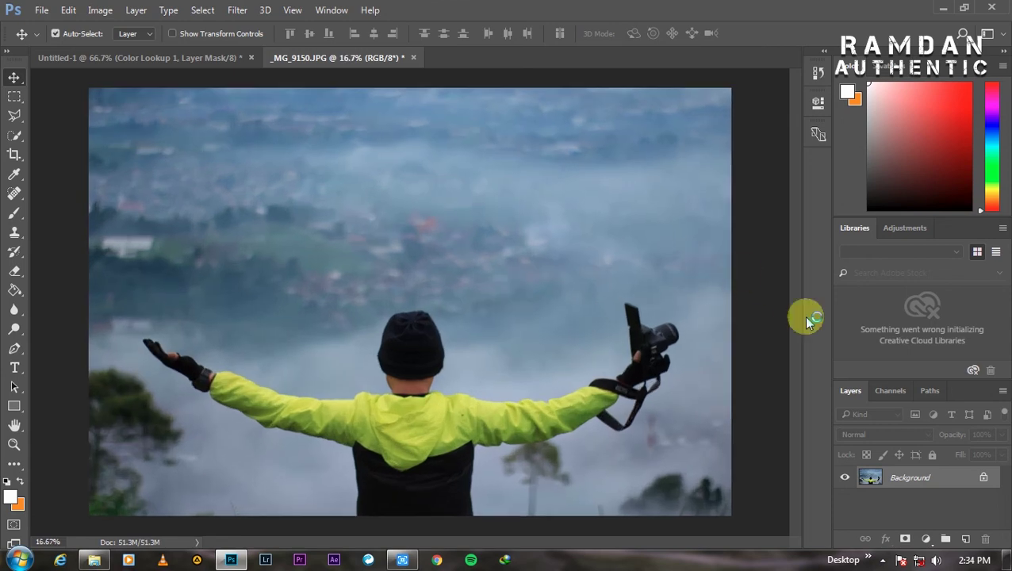
{"action": "left_click", "coordinate": [927, 541]}
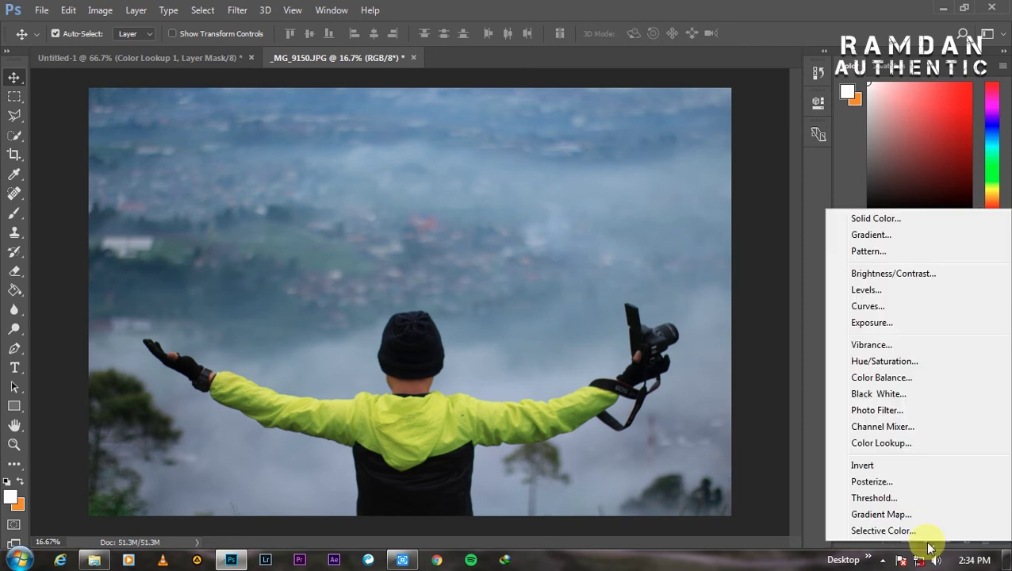
{"action": "left_click", "coordinate": [928, 543]}
{"action": "left_click", "coordinate": [930, 540]}
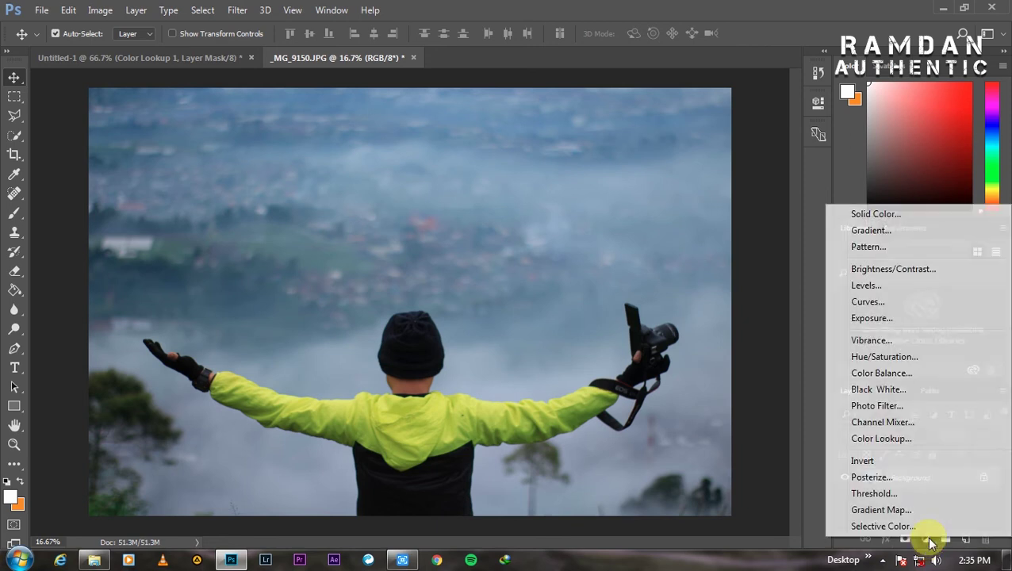
{"action": "left_click", "coordinate": [896, 440]}
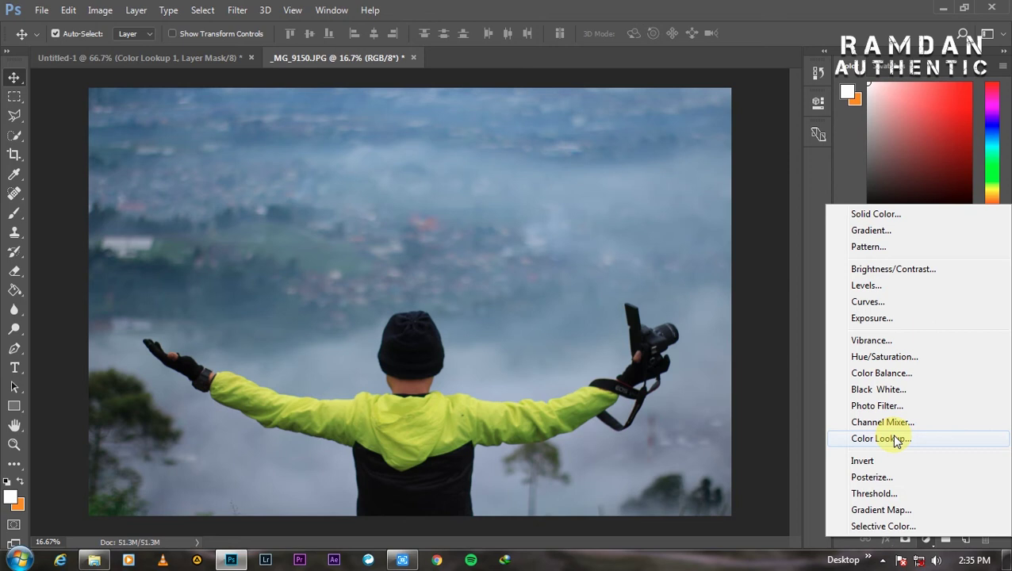
{"action": "left_click", "coordinate": [897, 440]}
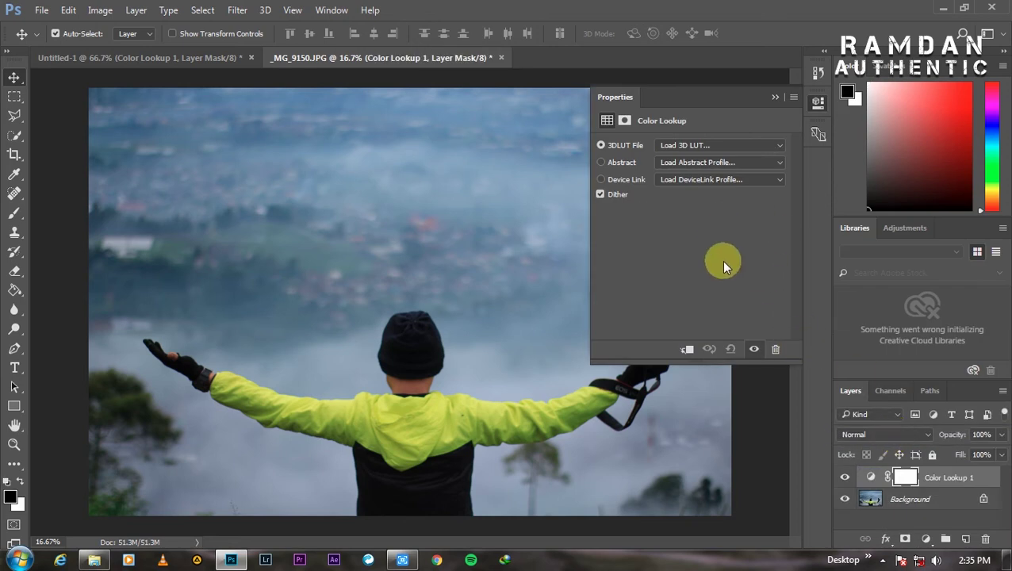
{"action": "left_click", "coordinate": [753, 98]}
{"action": "left_click", "coordinate": [716, 146]}
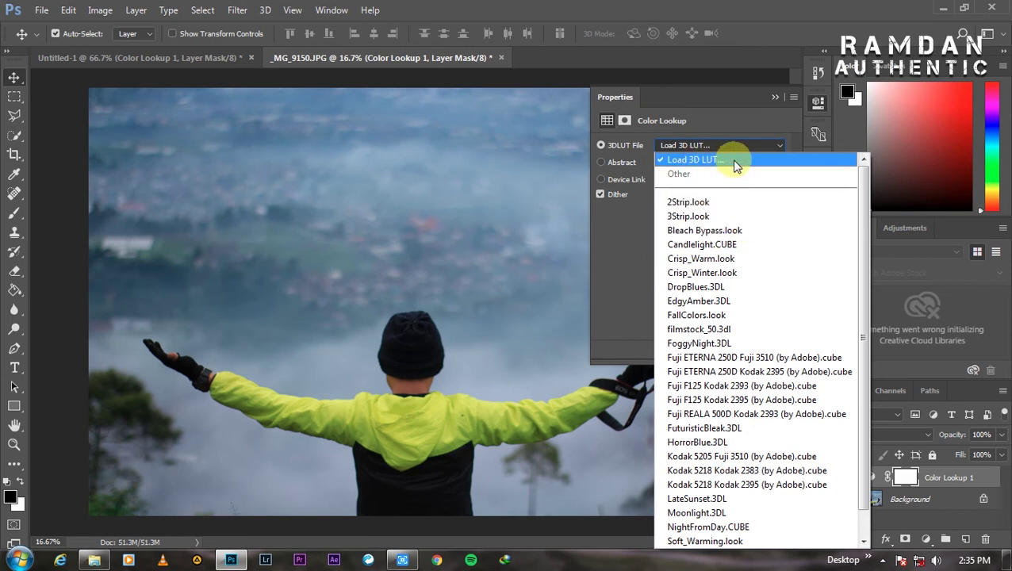
Step: Load RamdanauthenticTL.cube from the MY MOOD folder as the Color Lookup 3D LUT
{"action": "left_click", "coordinate": [694, 161]}
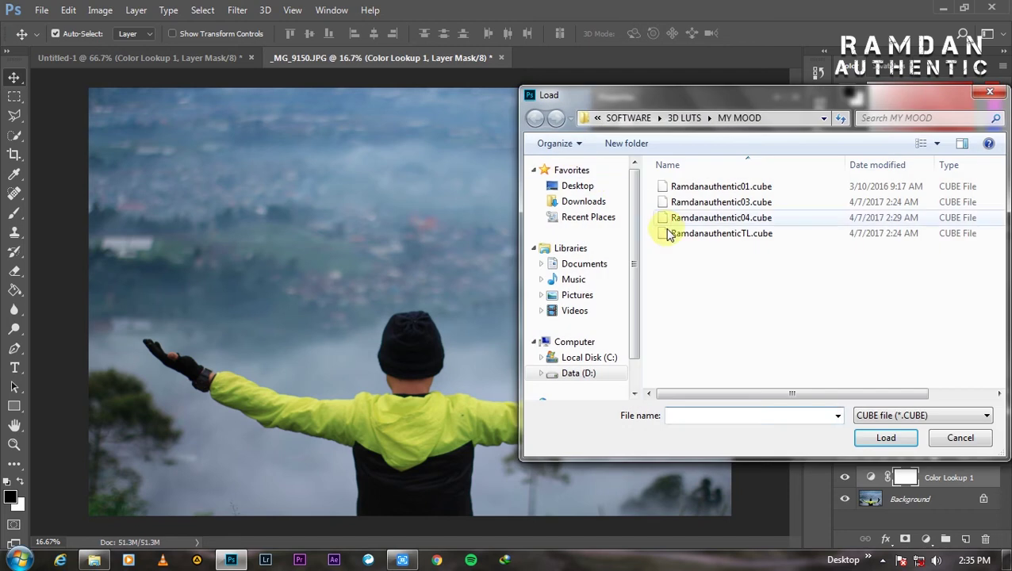
{"action": "left_click_drag", "start_coordinate": [730, 100], "coordinate": [558, 63]}
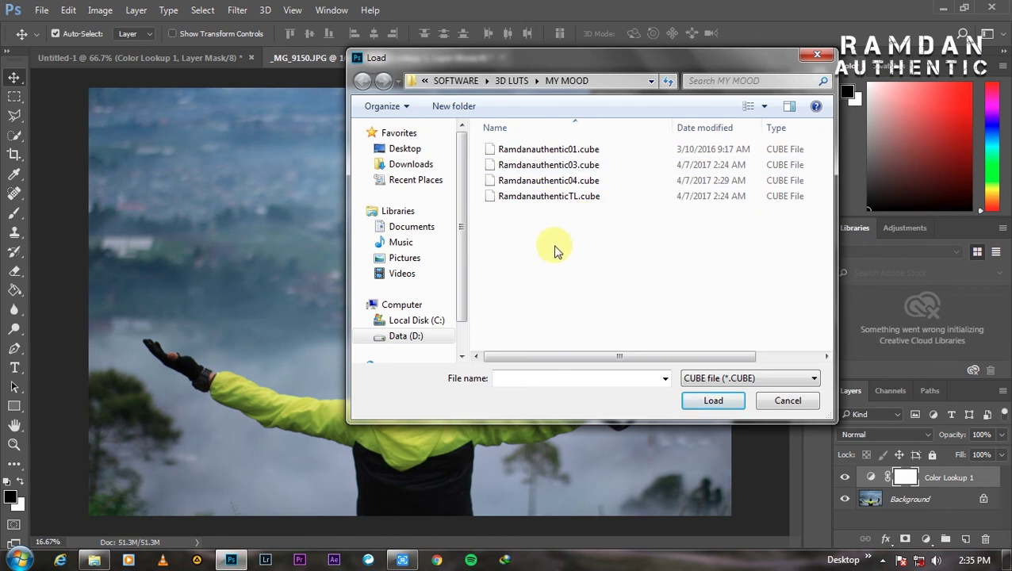
{"action": "left_click", "coordinate": [536, 214]}
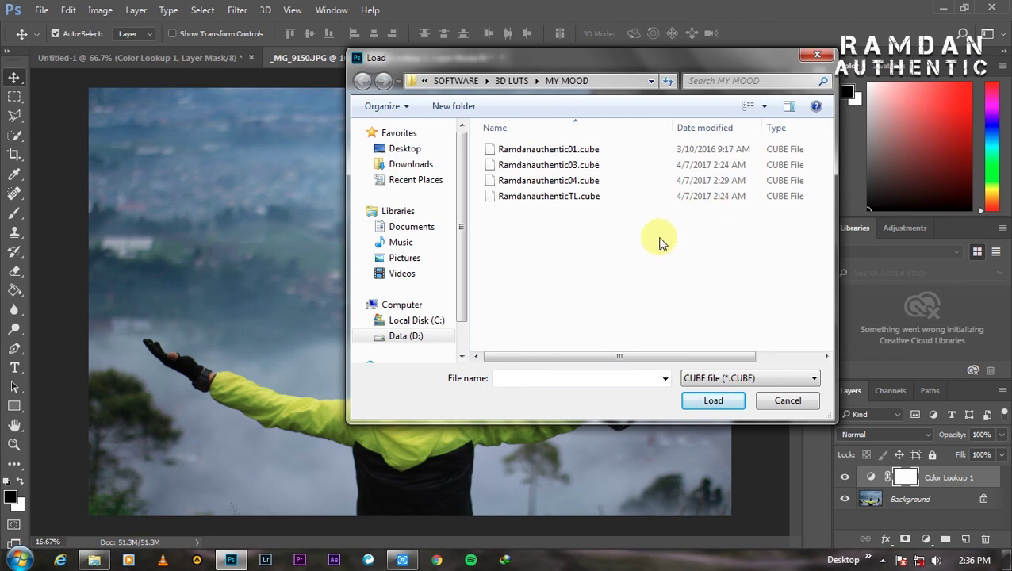
{"action": "left_click_drag", "start_coordinate": [738, 55], "coordinate": [770, 101]}
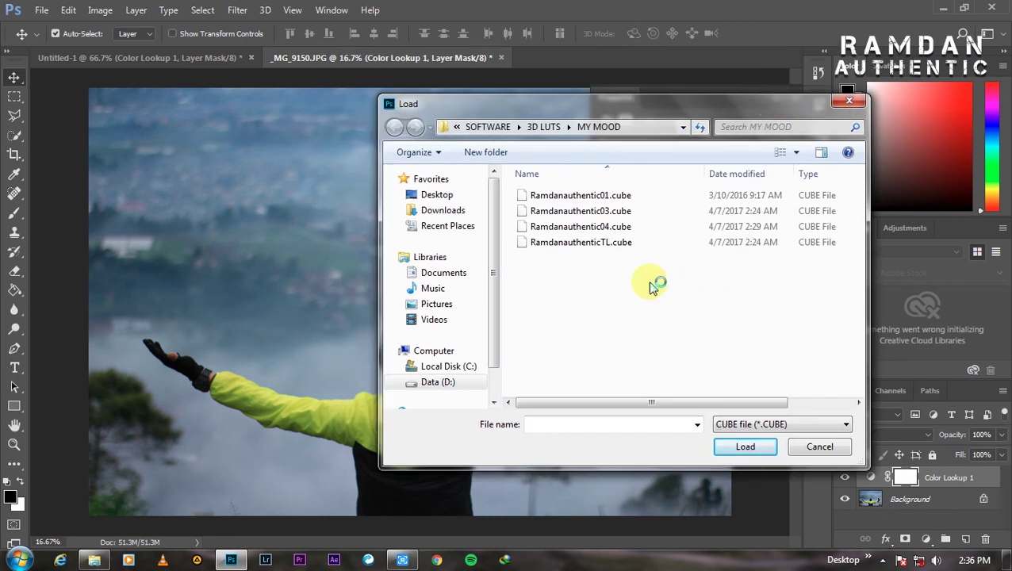
{"action": "left_click", "coordinate": [592, 245]}
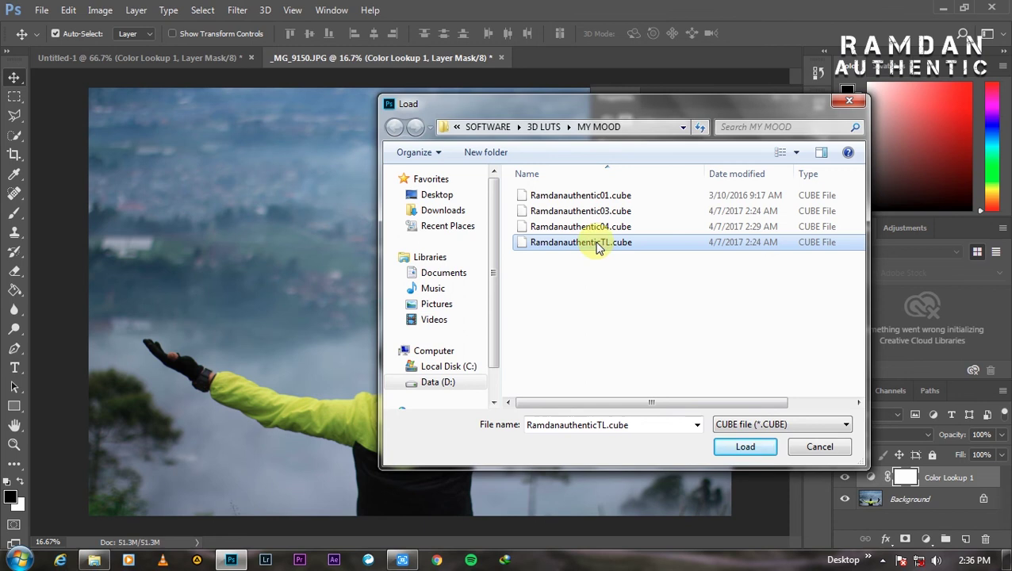
{"action": "left_click", "coordinate": [759, 448]}
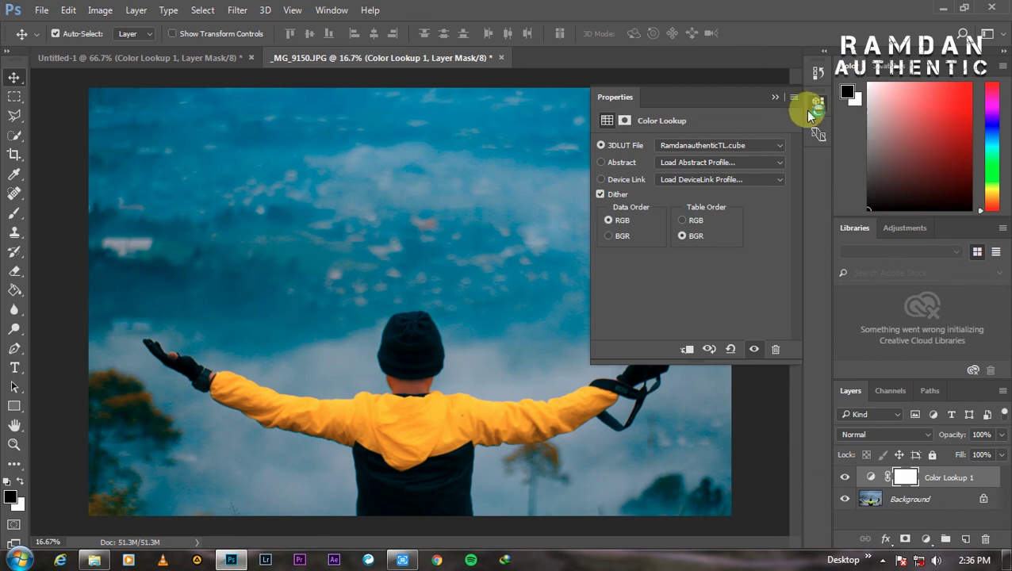
Step: Collapse the Properties panel and zoom to view the whole teal-and-orange graded photo
{"action": "left_click", "coordinate": [775, 97]}
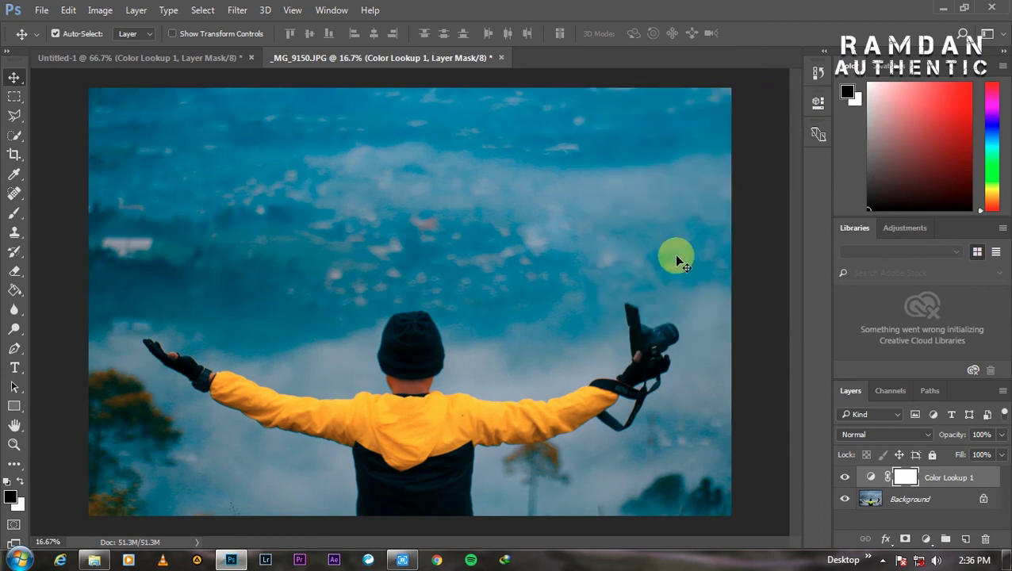
{"action": "key", "text": "ctrl+minus"}
{"action": "key", "text": "ctrl+plus"}
{"action": "key", "text": "ctrl+plus"}
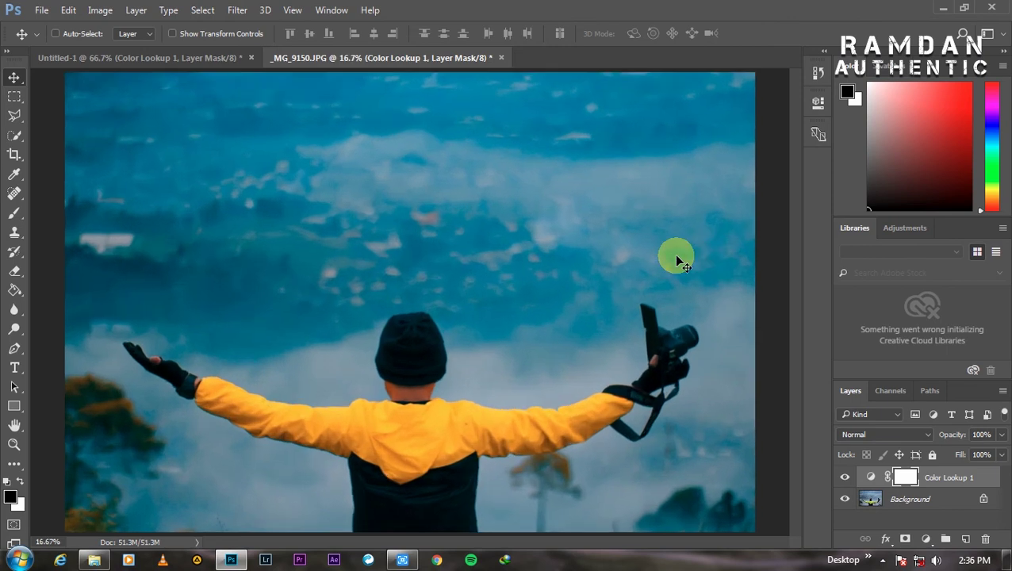
{"action": "key", "text": "ctrl+minus"}
{"action": "key", "text": "ctrl+minus"}
{"action": "key", "text": "ctrl+minus"}
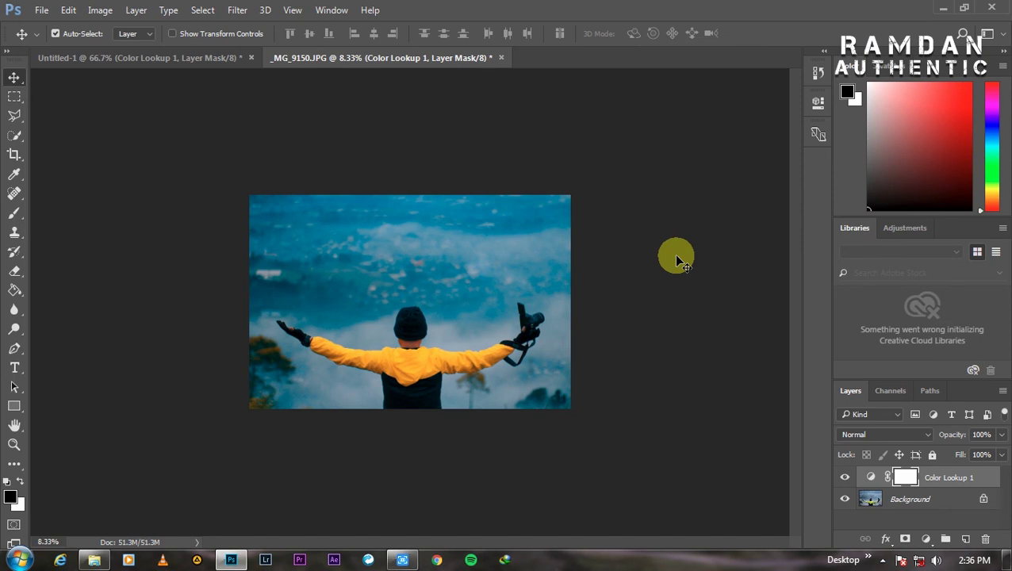
{"action": "key", "text": "ctrl+plus"}
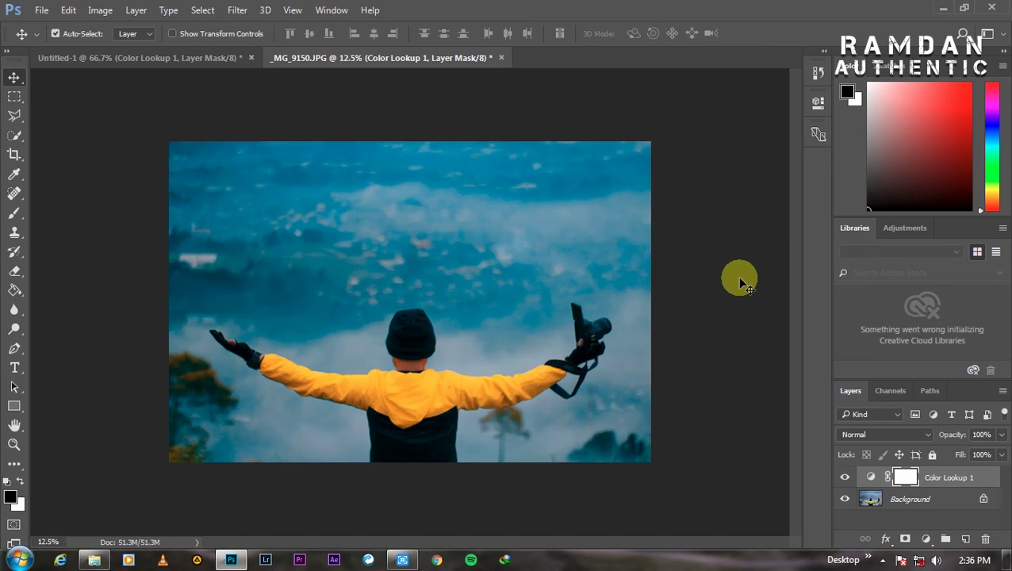
{"action": "left_click", "coordinate": [845, 476]}
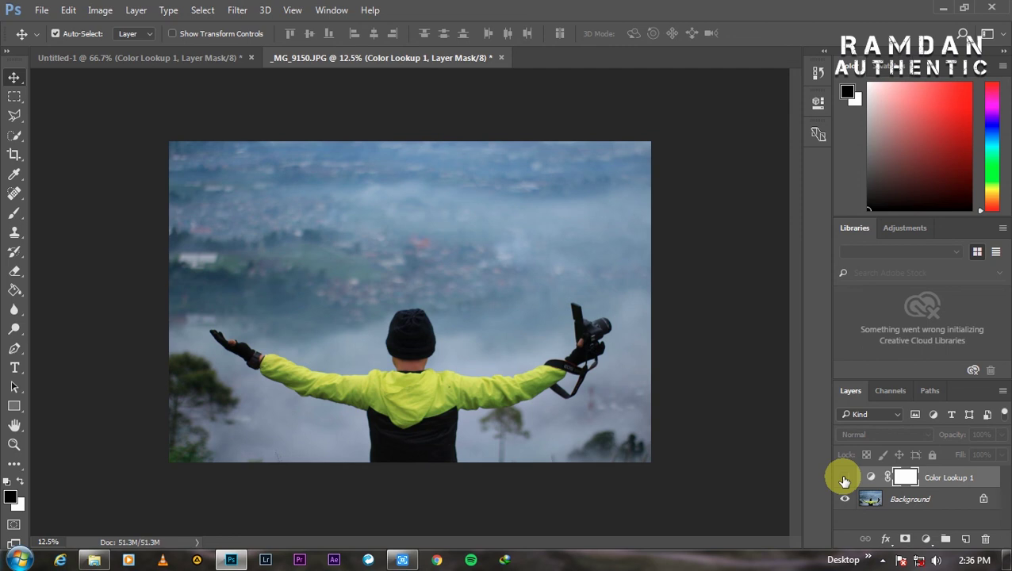
{"action": "left_click", "coordinate": [845, 478]}
{"action": "key", "text": "ctrl+plus"}
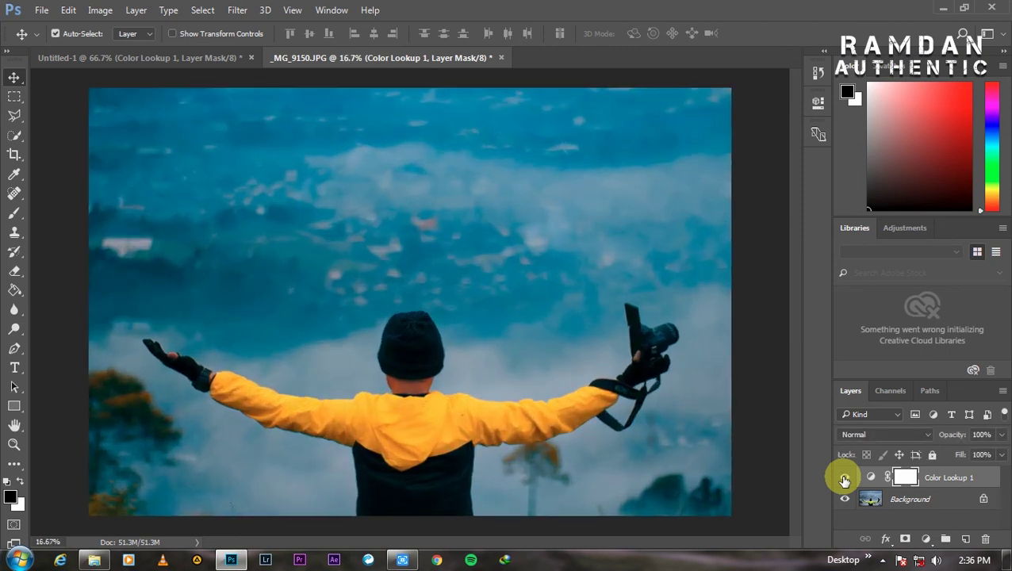
{"action": "left_click", "coordinate": [845, 478]}
{"action": "left_click", "coordinate": [845, 478]}
{"action": "left_click", "coordinate": [845, 478]}
{"action": "left_click", "coordinate": [845, 478]}
{"action": "key", "text": "ctrl+minus"}
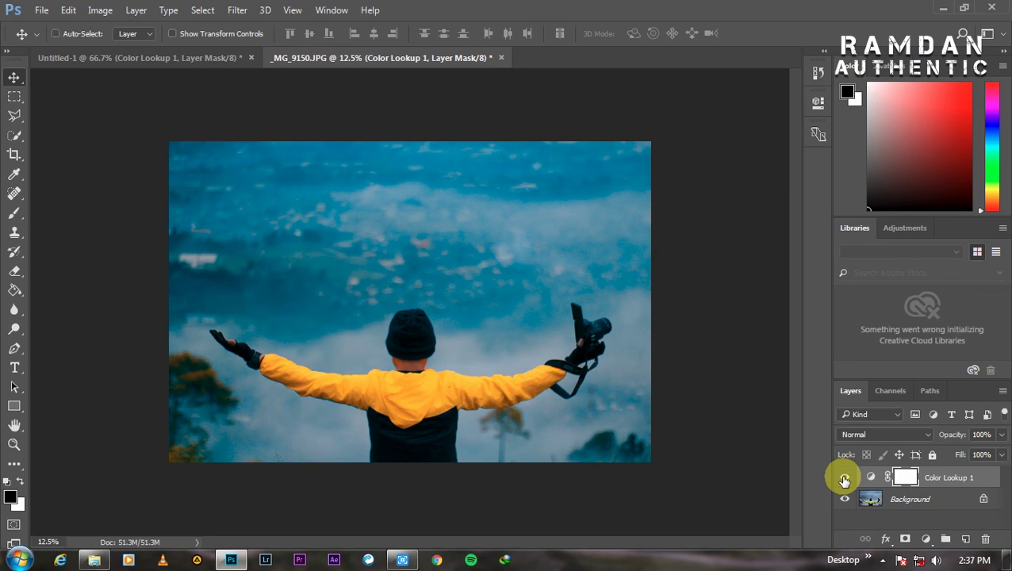
{"action": "key", "text": "ctrl+plus"}
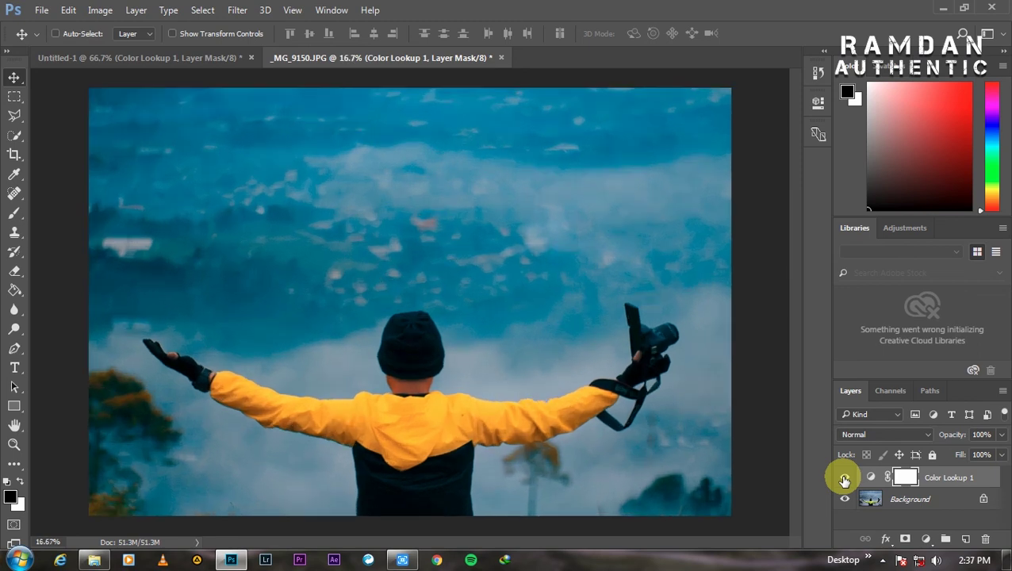
{"action": "key", "text": "ctrl"}
{"action": "key", "text": "ctrl+plus"}
{"action": "key", "text": "ctrl+minus"}
{"action": "key", "text": "ctrl+minus"}
{"action": "key", "text": "ctrl"}
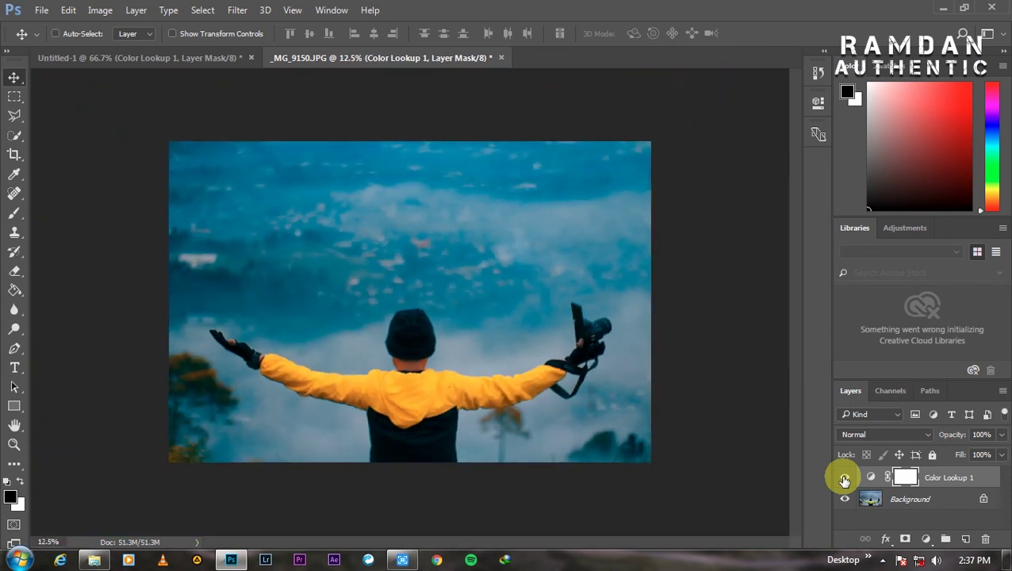
{"action": "key", "text": "ctrl+plus"}
{"action": "key", "text": "ctrl+minus"}
{"action": "key", "text": "ctrl+plus"}
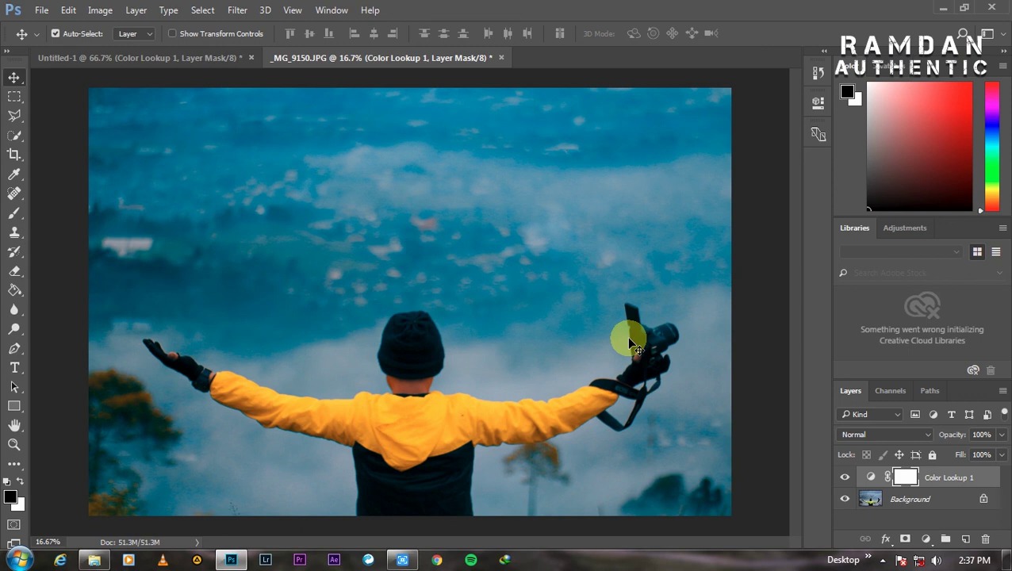
{"action": "key", "text": "ctrl+minus"}
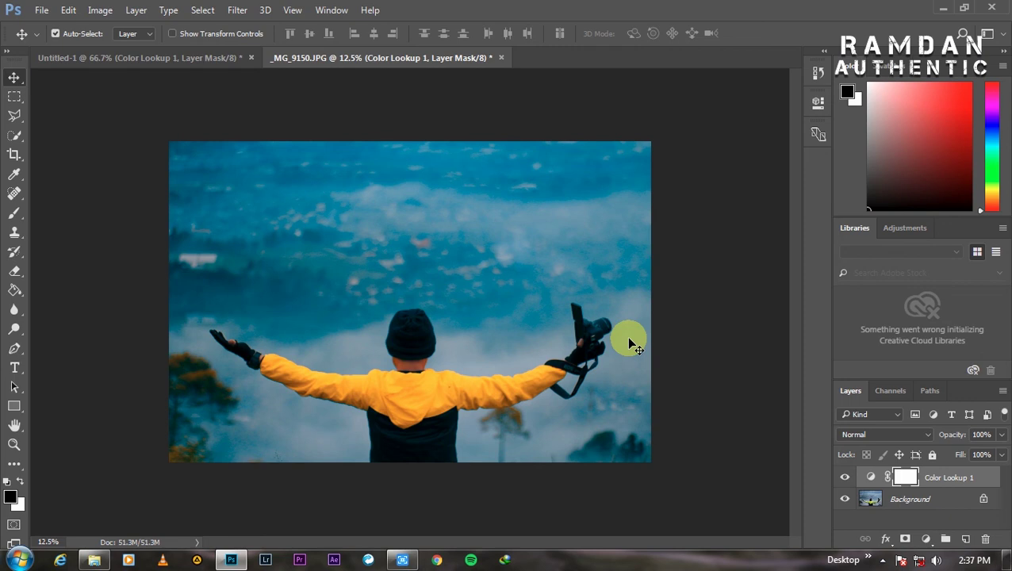
{"action": "key", "text": "ctrl+plus"}
{"action": "key", "text": "ctrl+minus"}
{"action": "key", "text": "ctrl+plus"}
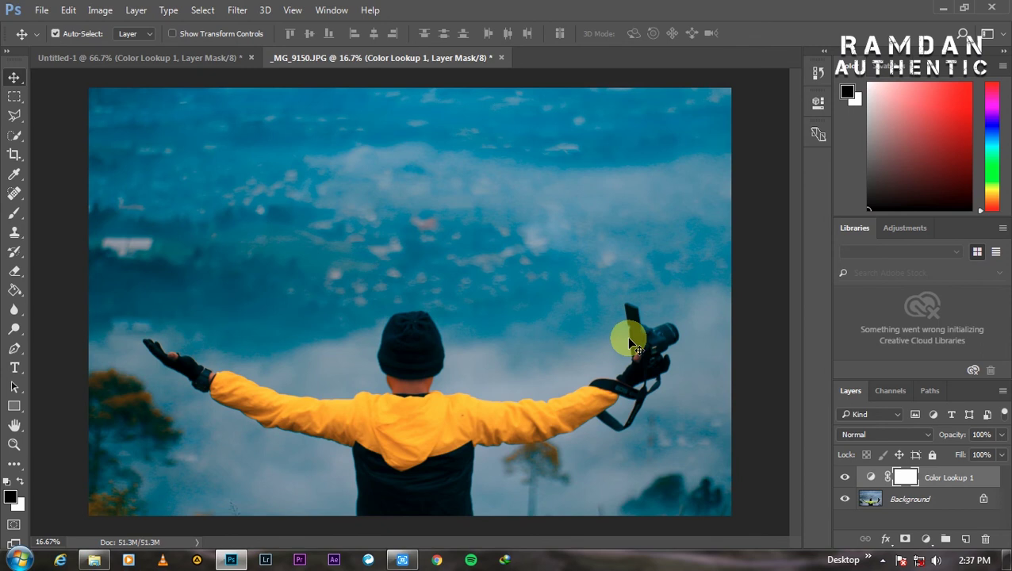
{"action": "key", "text": "ctrl+minus"}
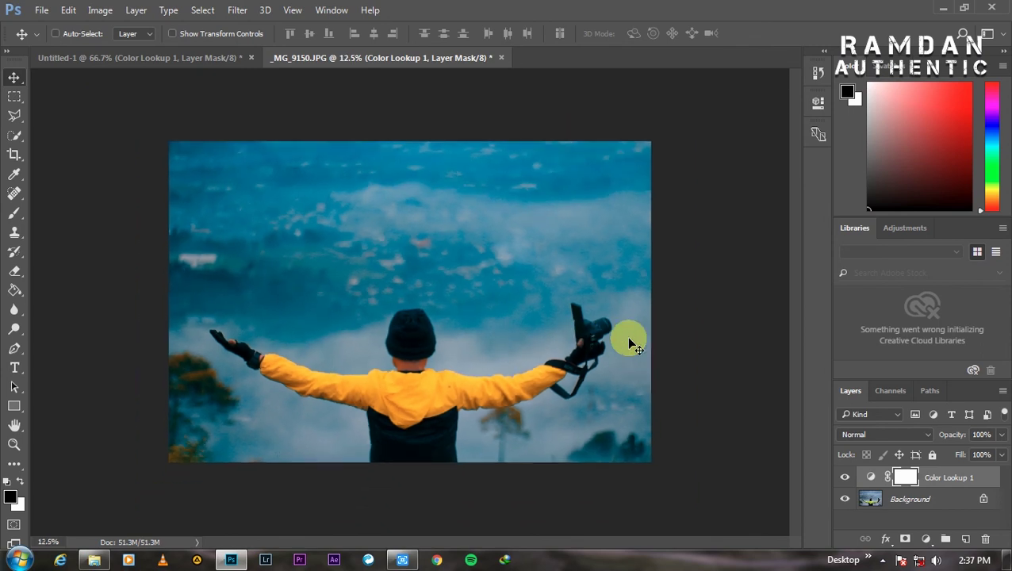